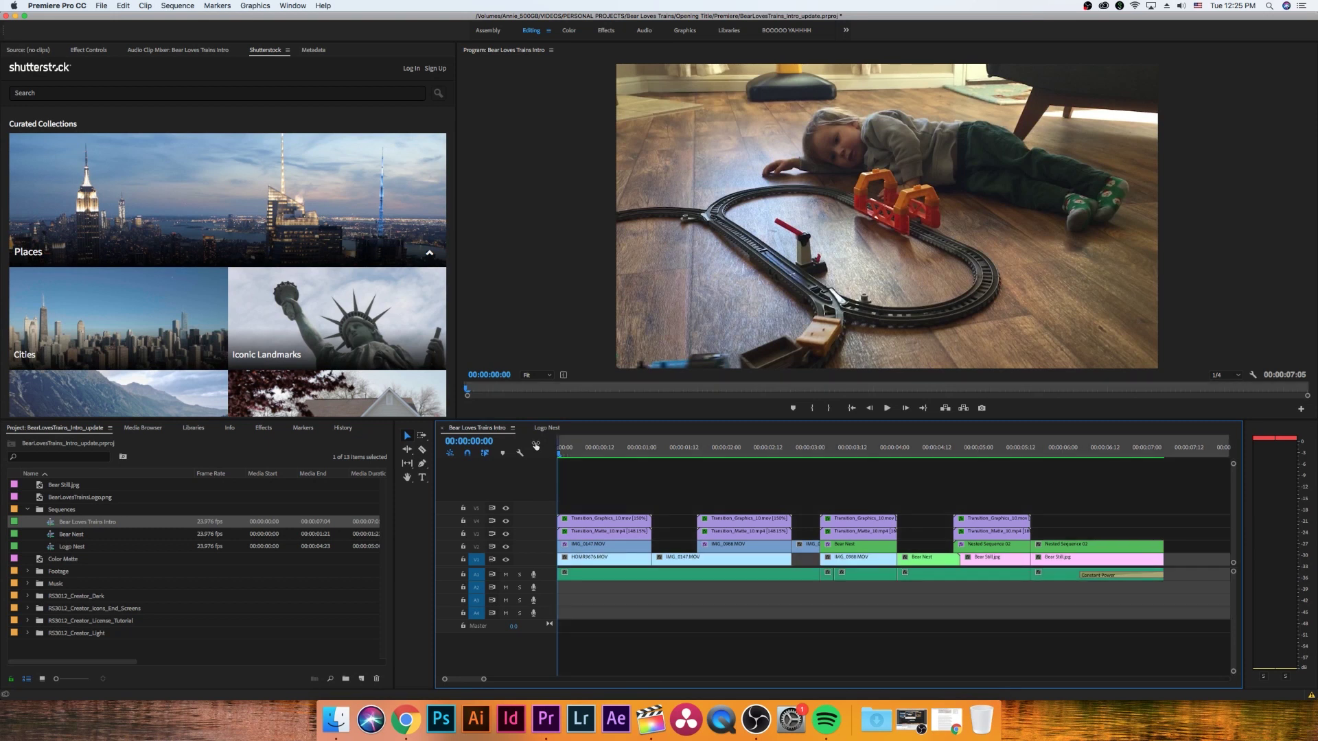
- Open Export Settings for the Bear Loves Trains Intro sequence through File > Export > Media
key(Left)
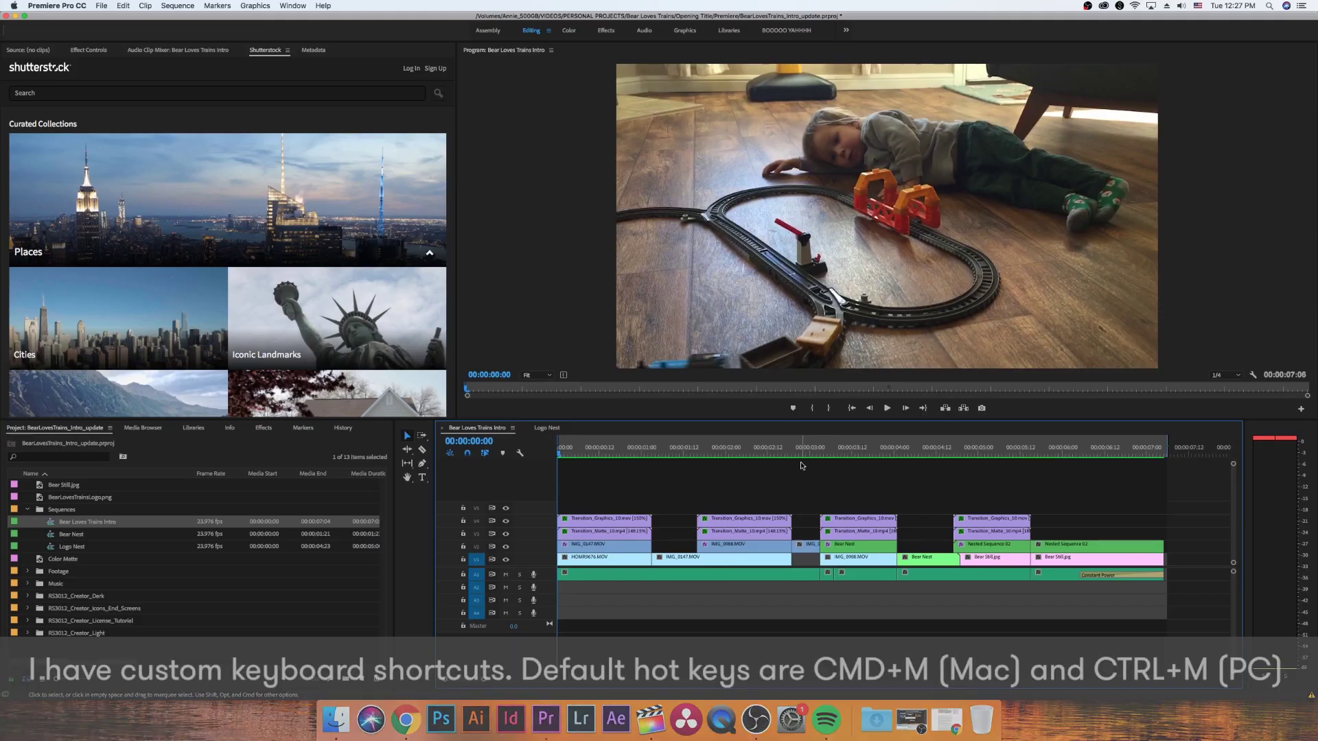
key(super+m)
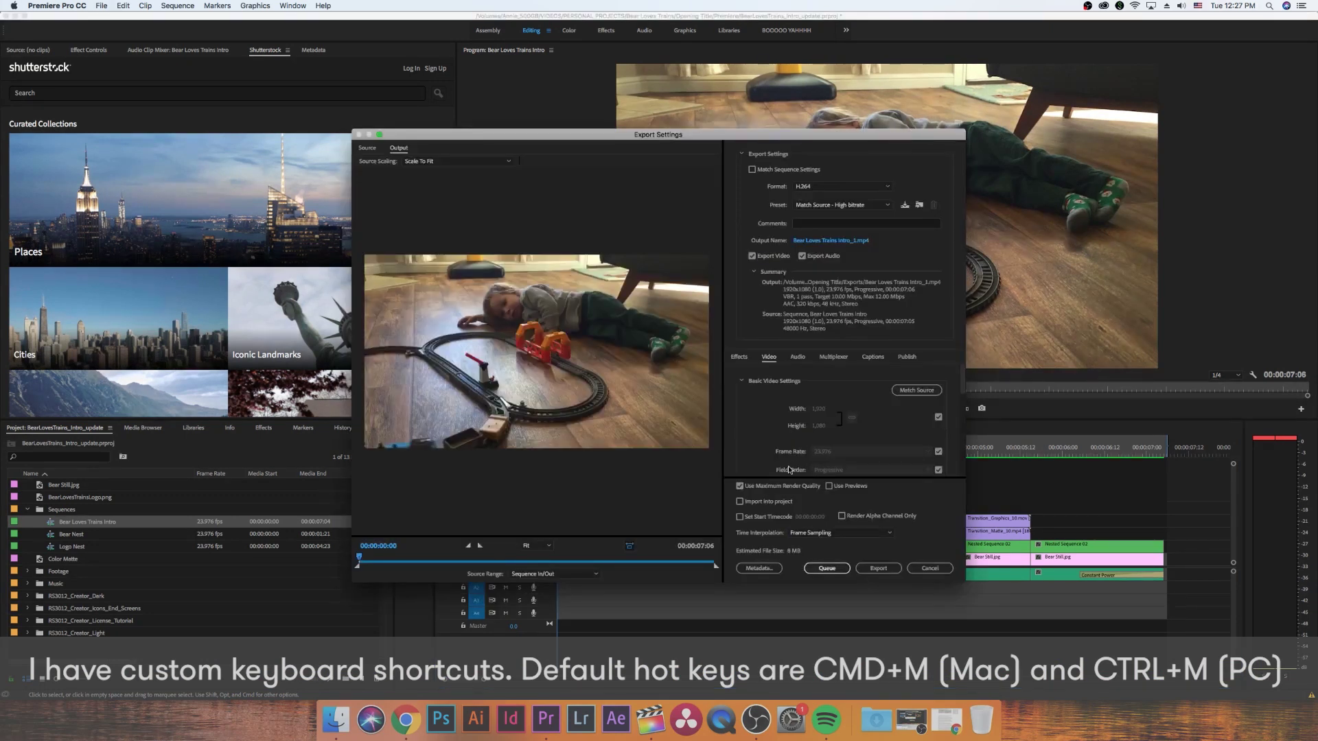
click(916, 568)
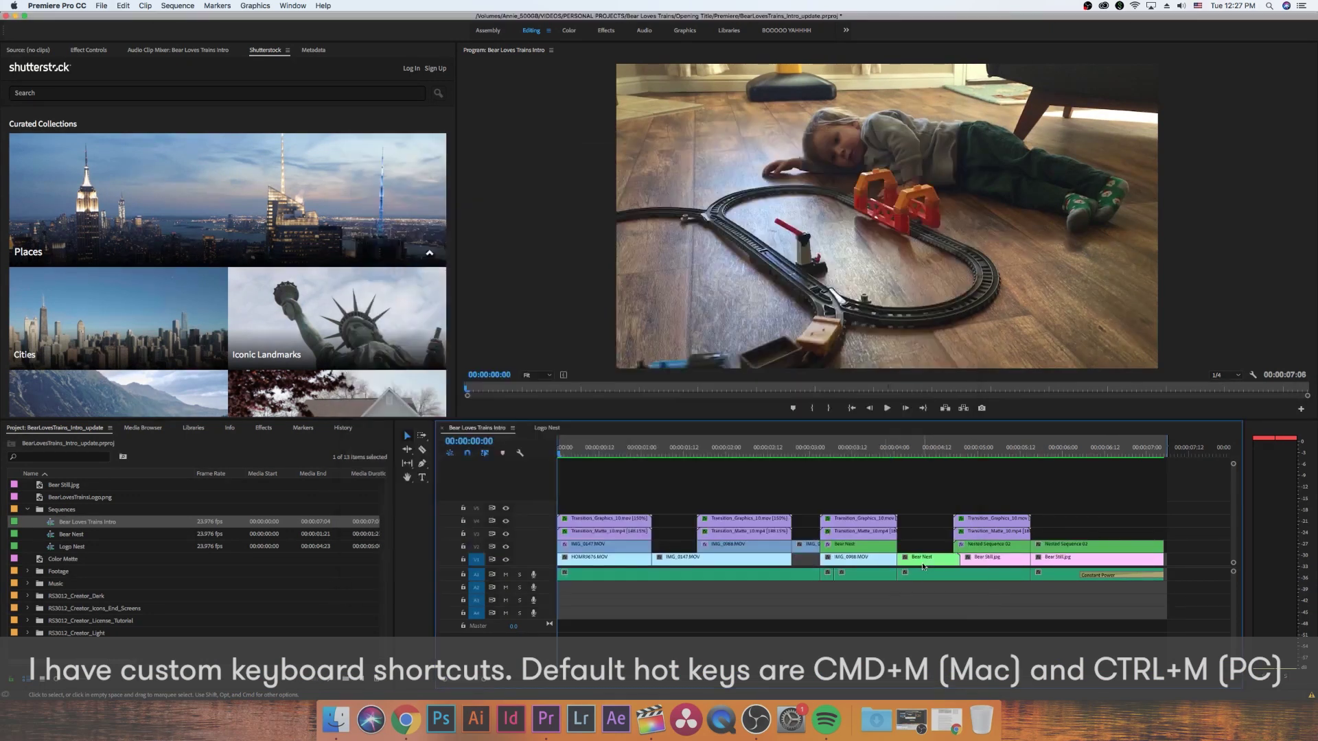
click(101, 6)
mouse_move(199, 281)
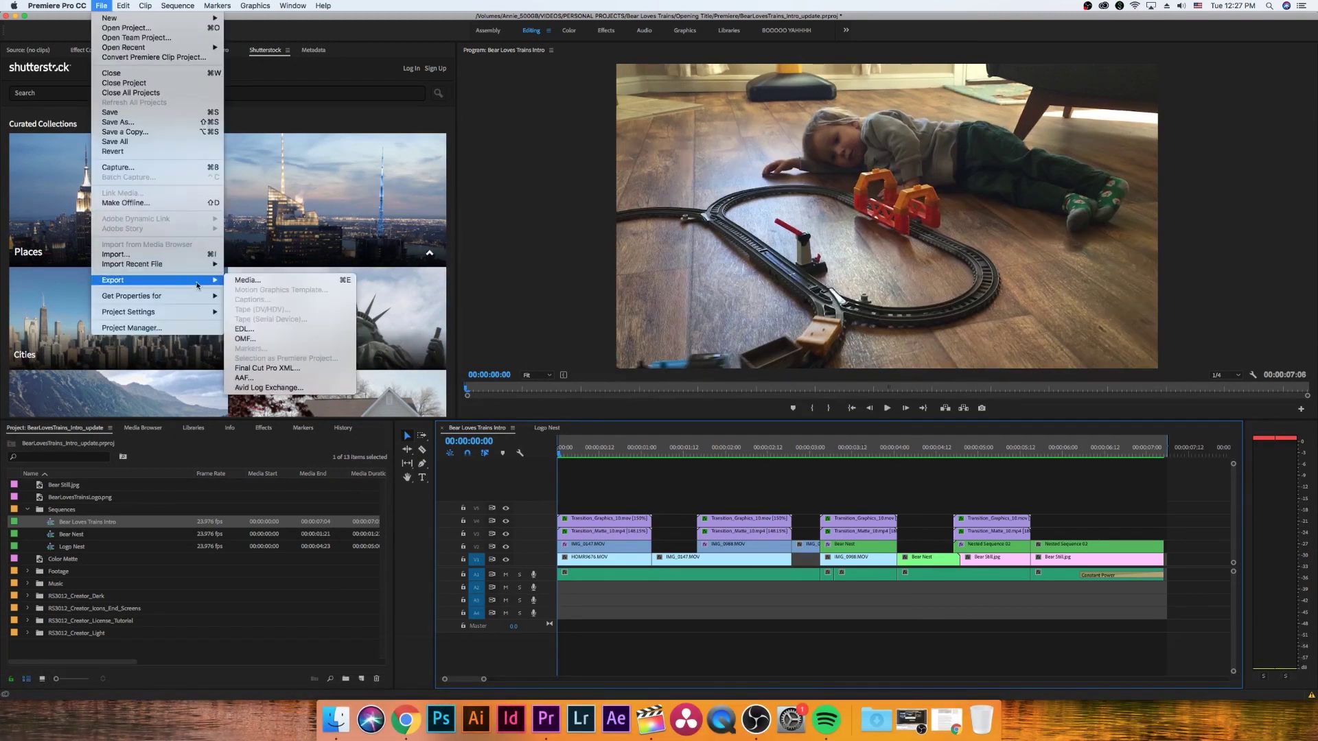
click(241, 283)
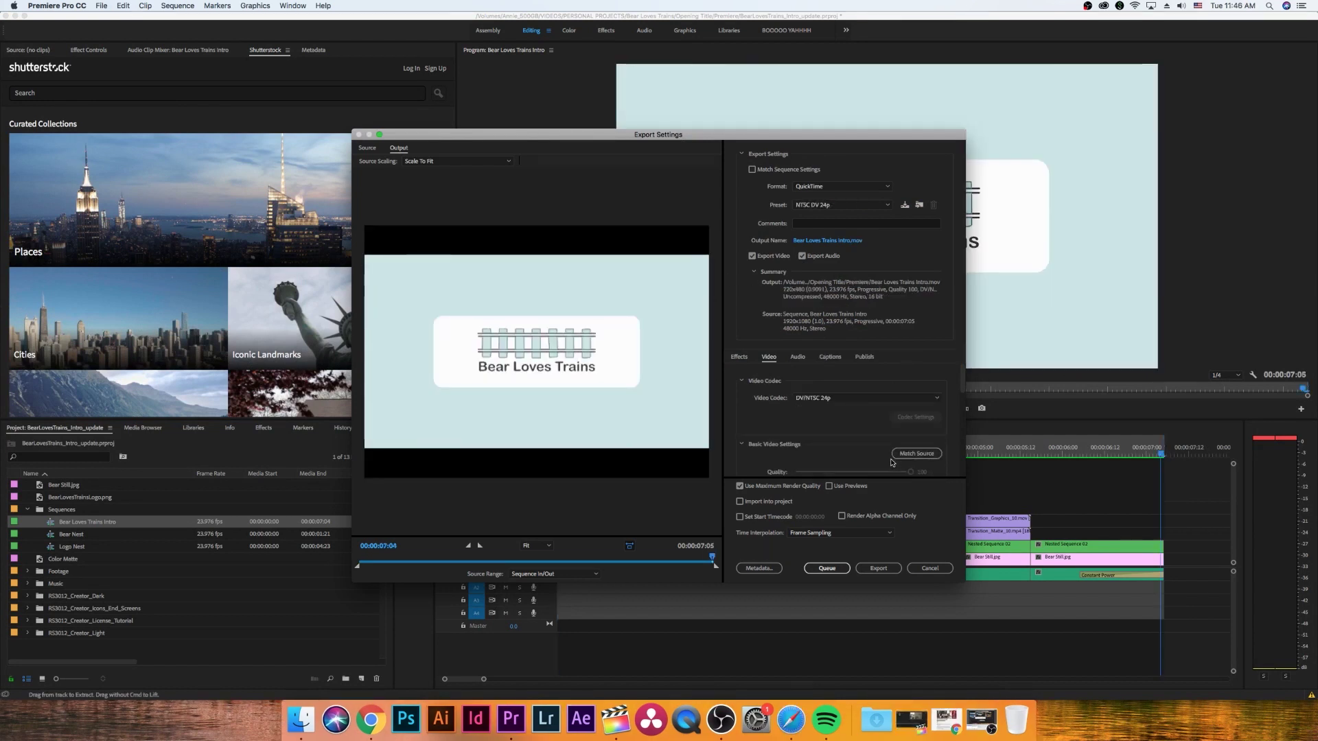
- Review the Audio, Captions, Effects and Publish export options for the sequence
scroll(872, 411, down, 5)
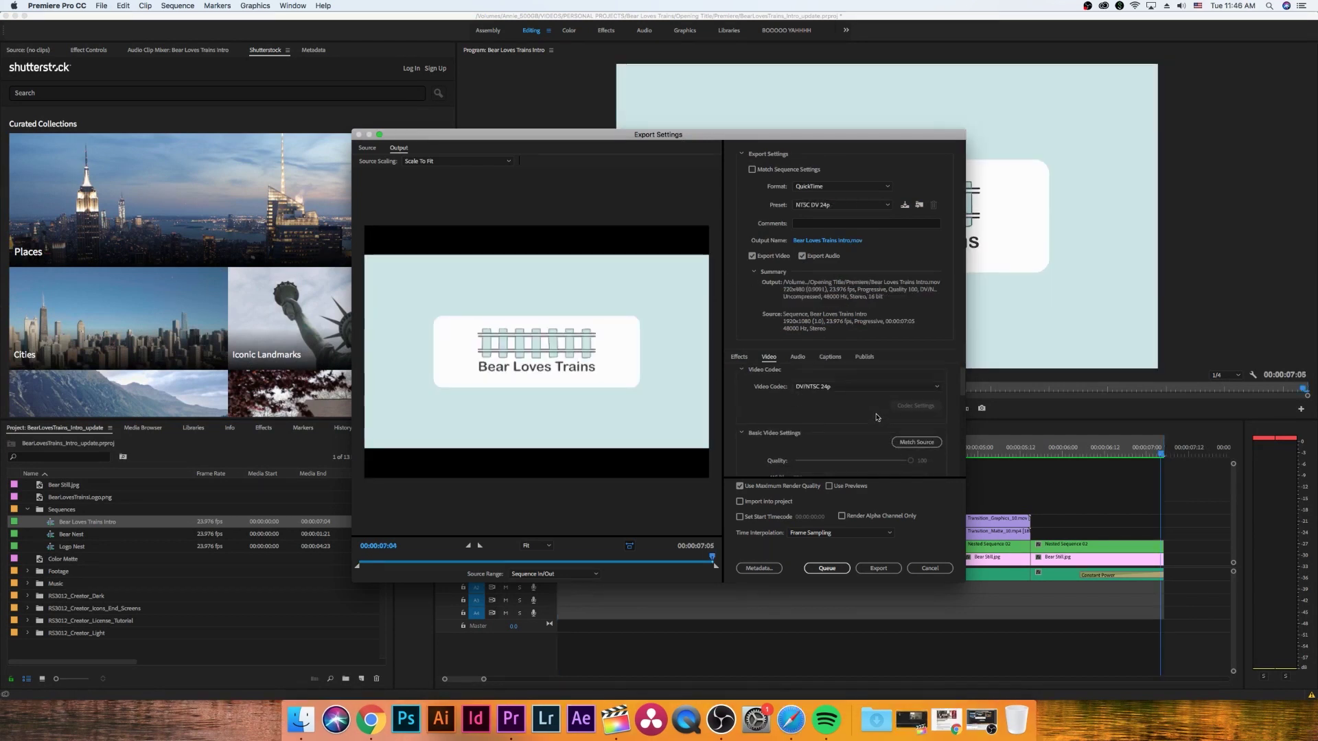
click(798, 357)
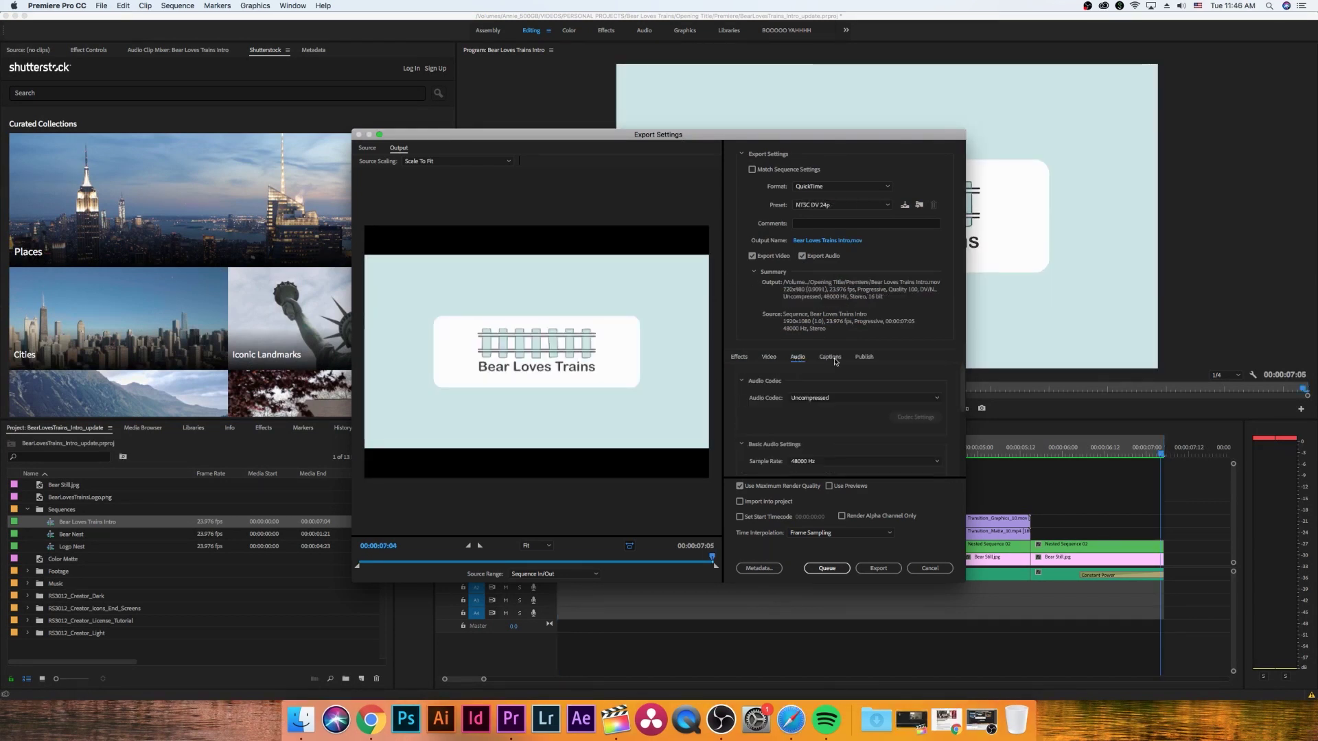
click(830, 357)
click(737, 358)
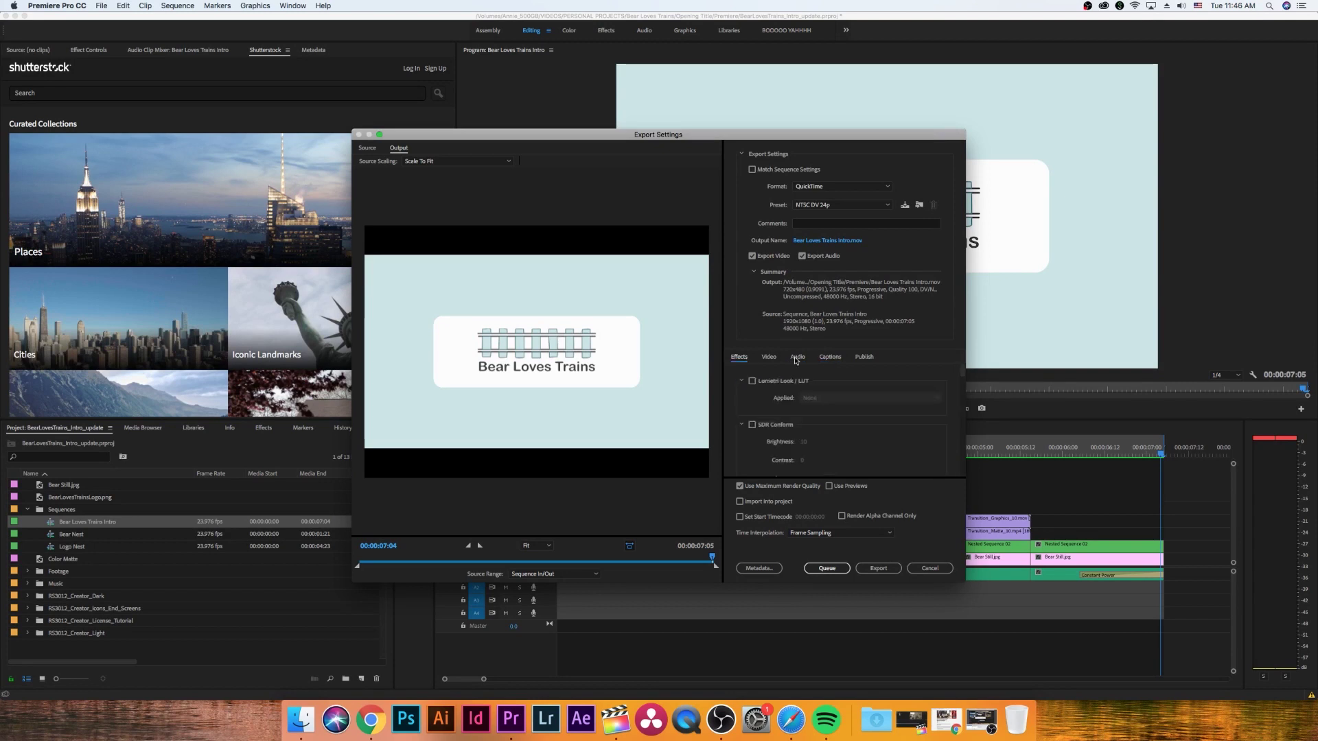
click(863, 359)
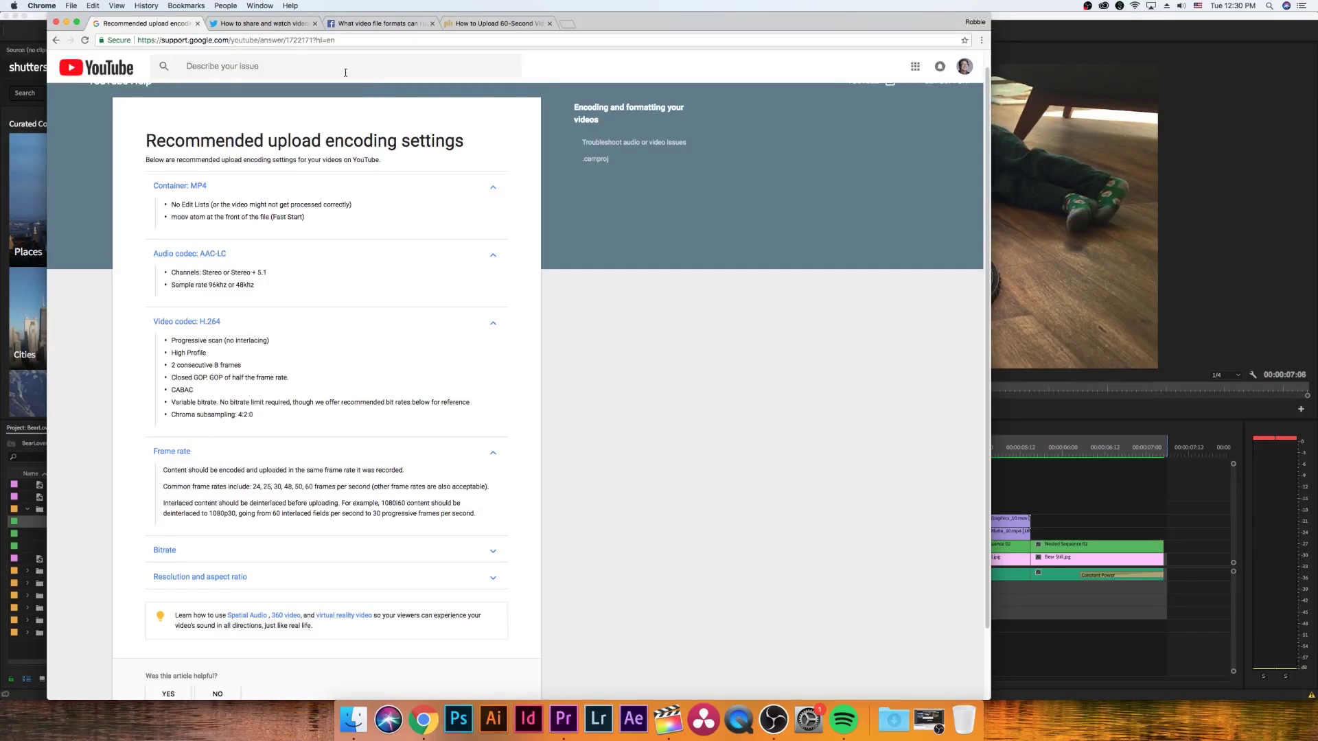
- Compare Twitter's and Facebook's video upload help, then return to YouTube's recommended encoding settings
click(267, 23)
click(366, 24)
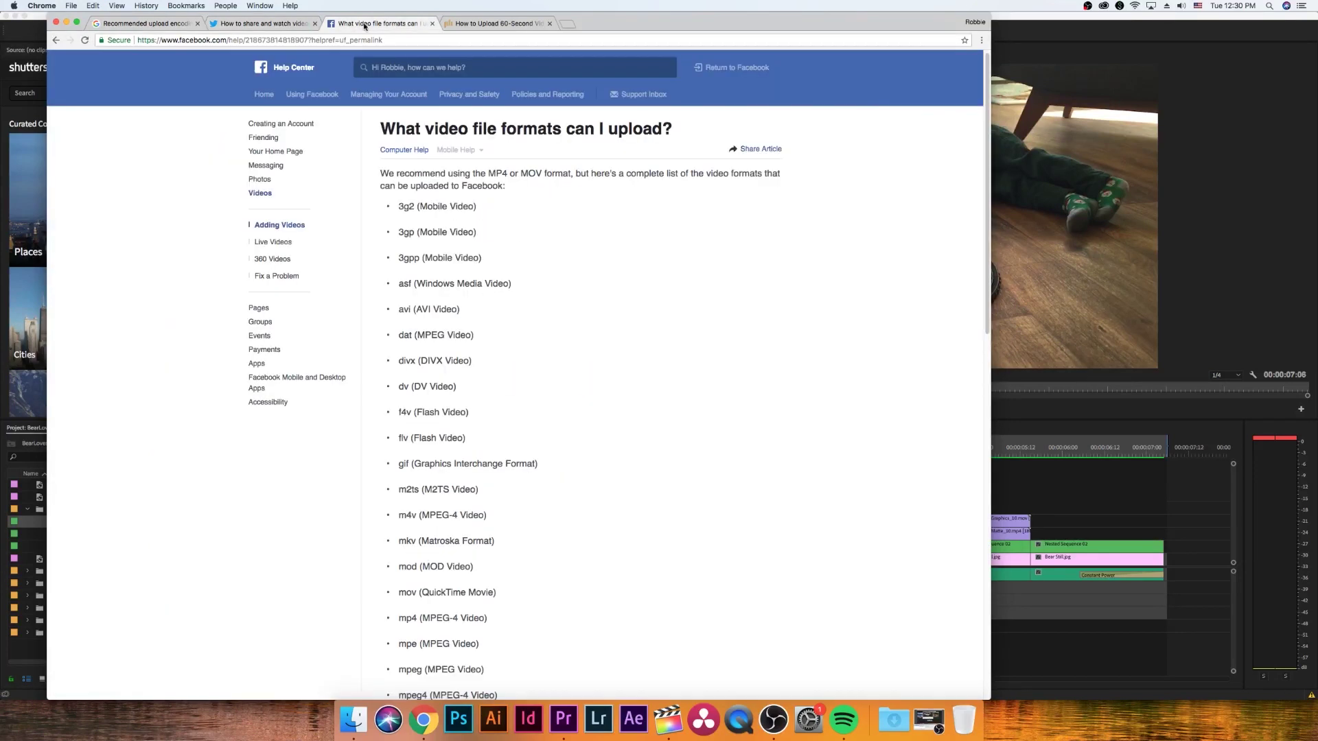
click(265, 25)
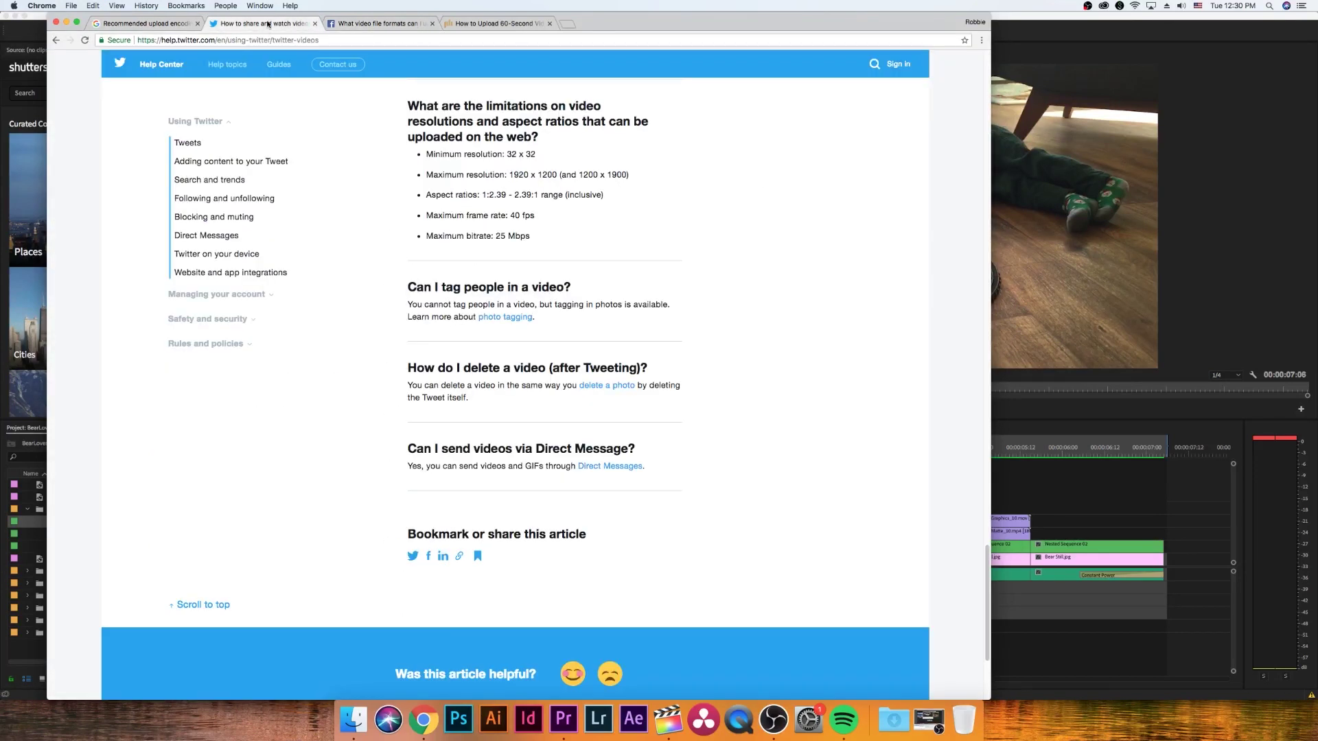
click(160, 28)
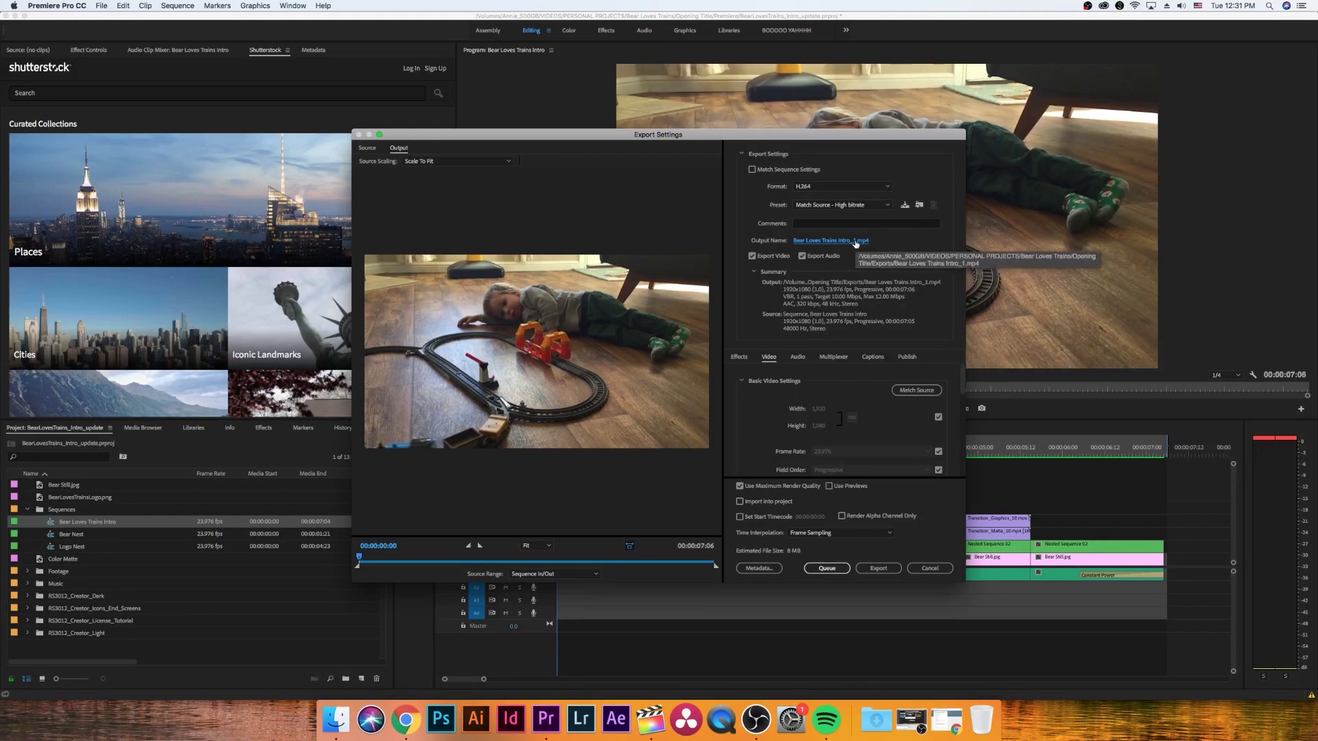
- Set the output to Bear Loves Trains Intro_Final in the Final folder
click(855, 242)
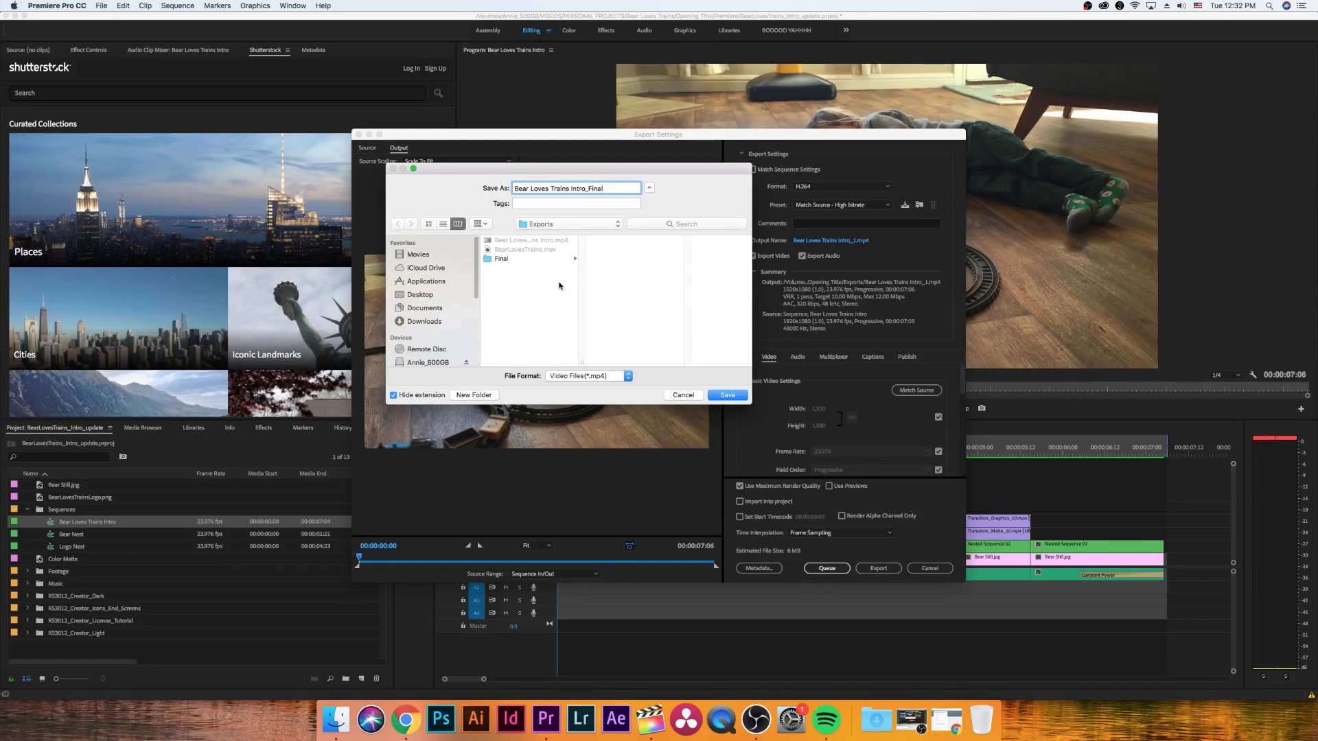
click(517, 258)
click(729, 396)
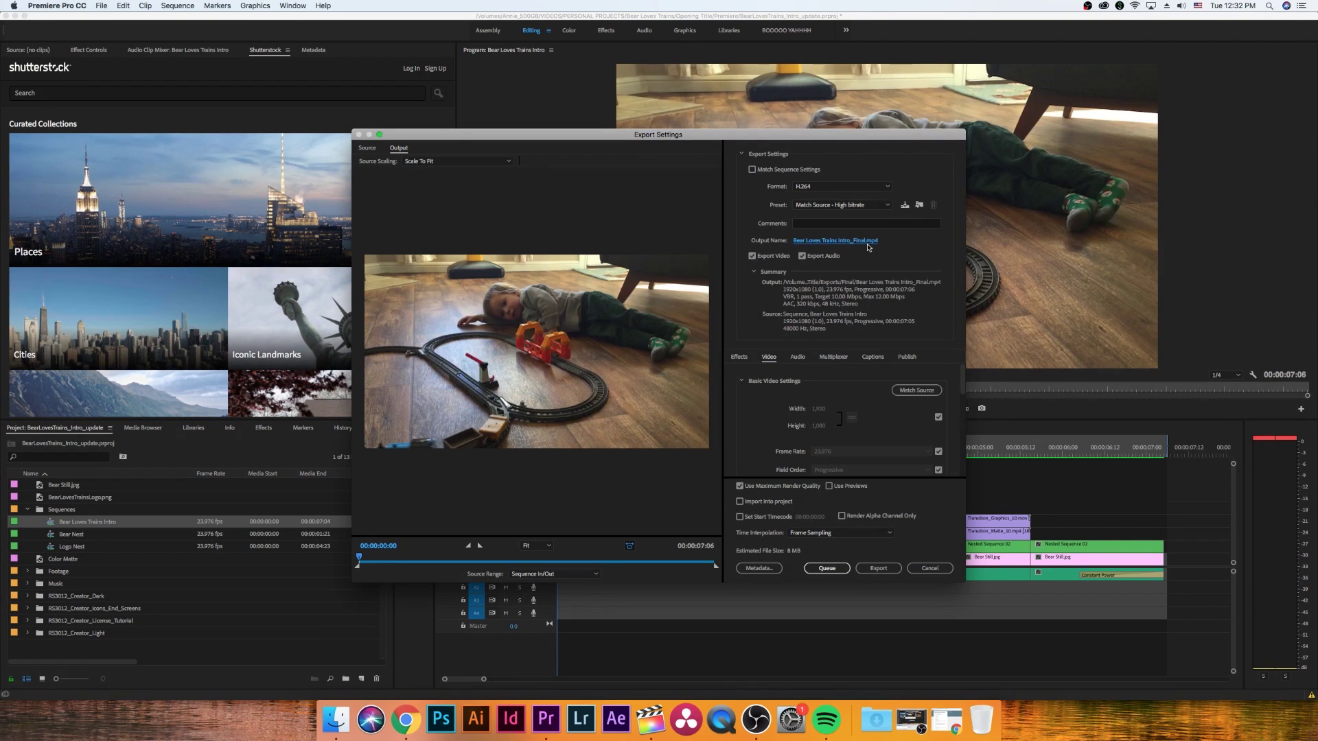
- Keep H.264 as the export format and review the audio export settings
click(838, 187)
click(832, 266)
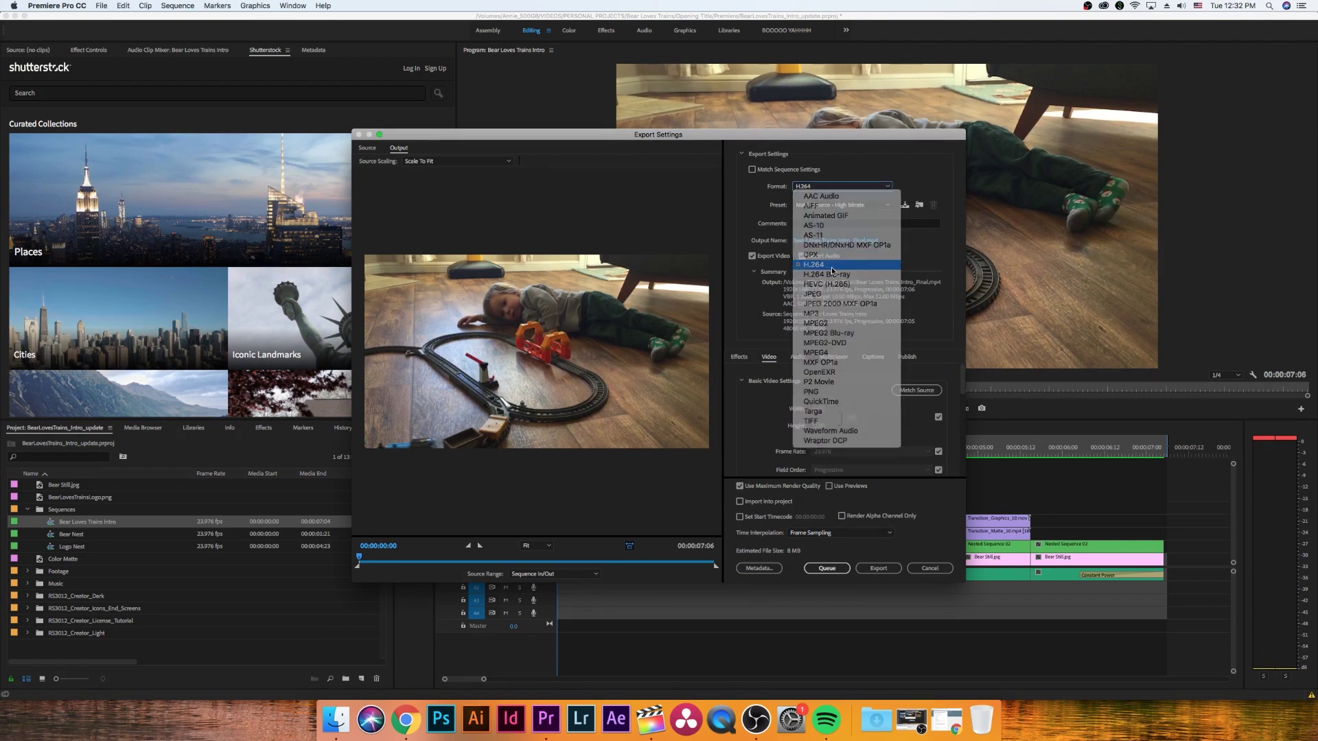
click(797, 356)
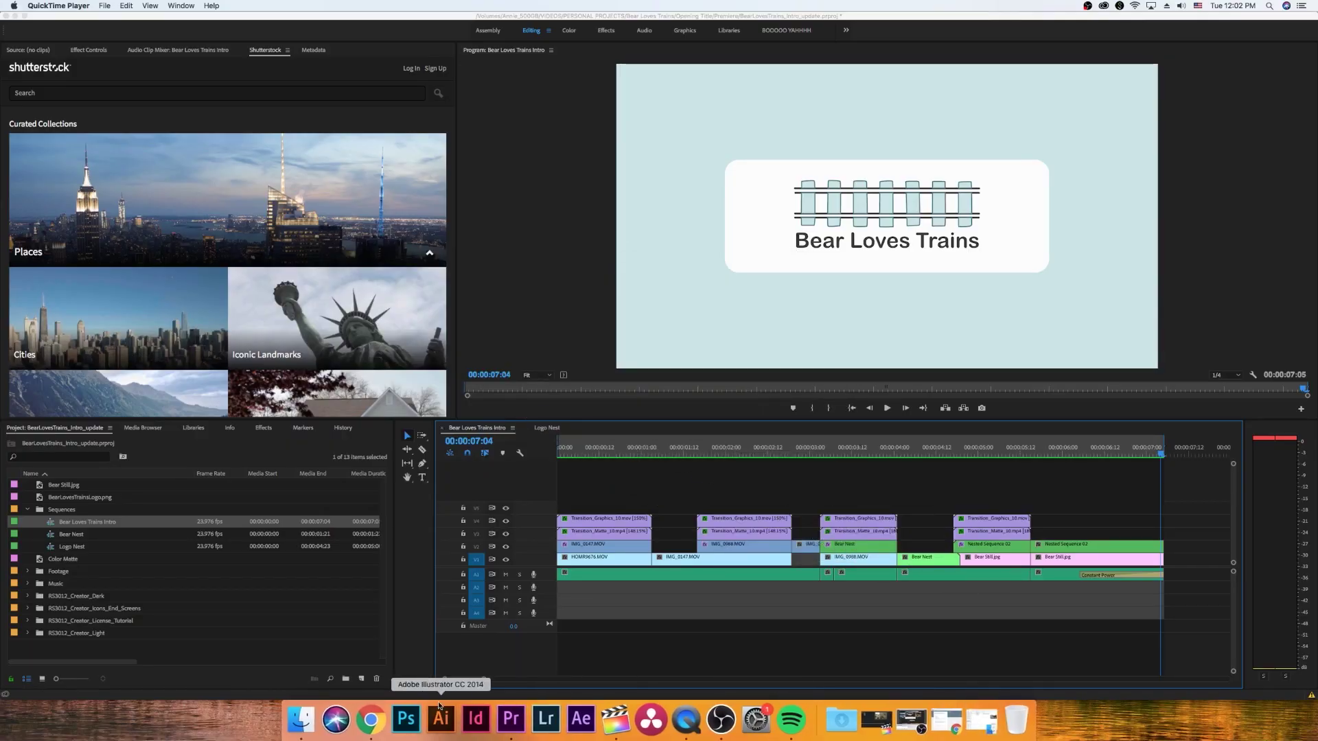
- Switch from QuickTime Player to Final Cut Pro
click(616, 719)
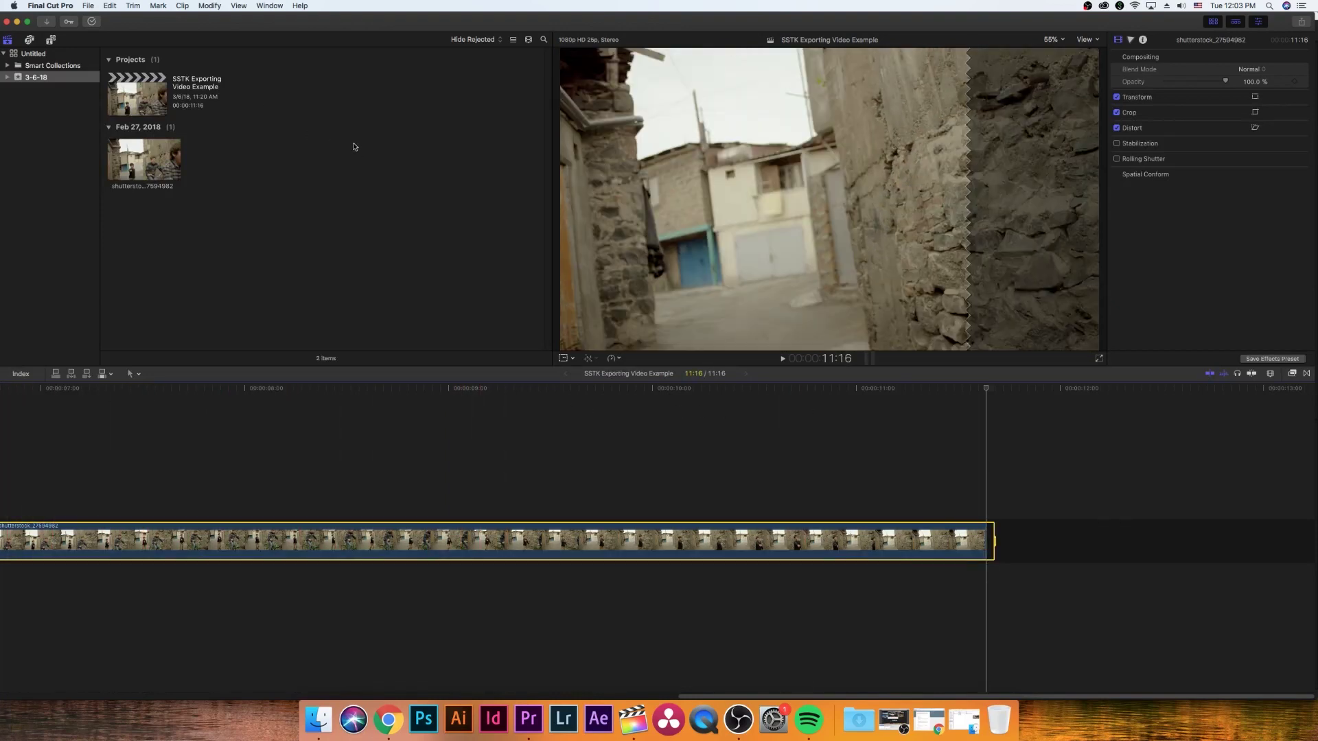
- Bring up the Master File share dialog for SSTK Exporting Video Example from File > Share
key(super+e)
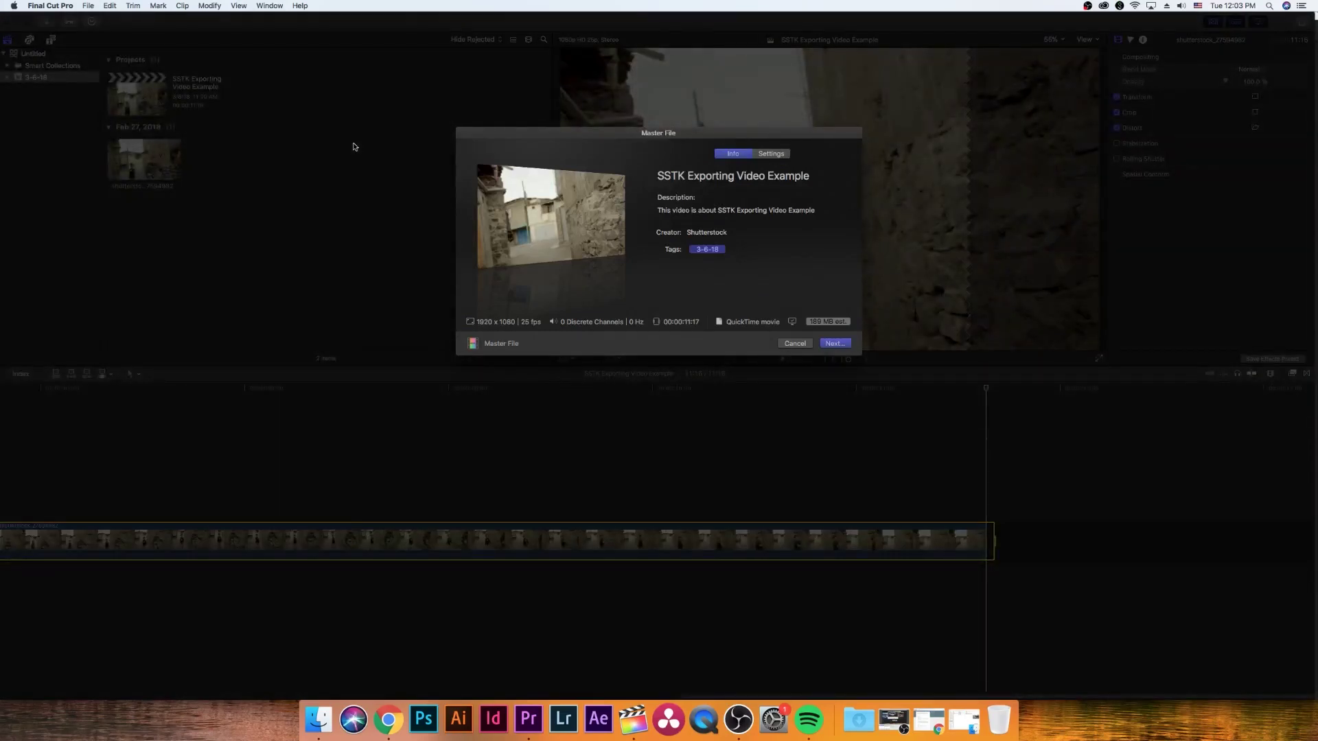
key(Escape)
click(90, 6)
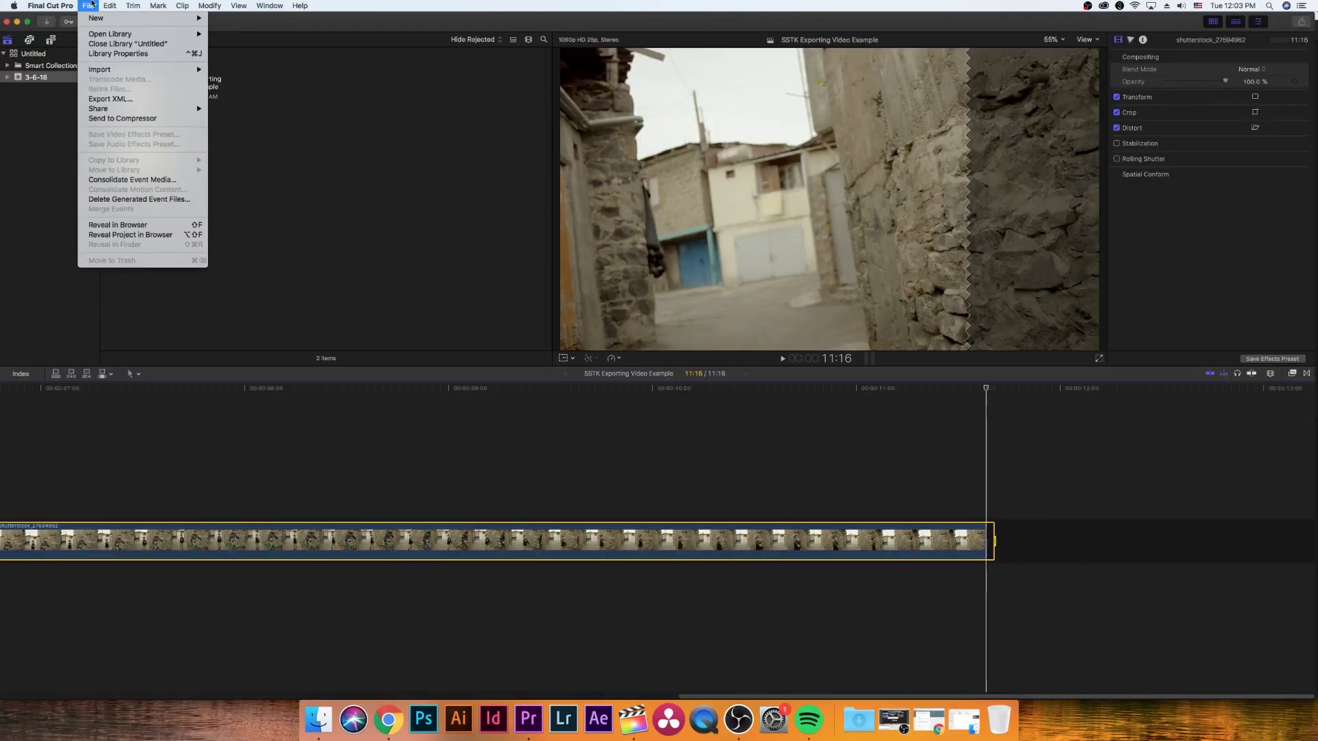
mouse_move(111, 110)
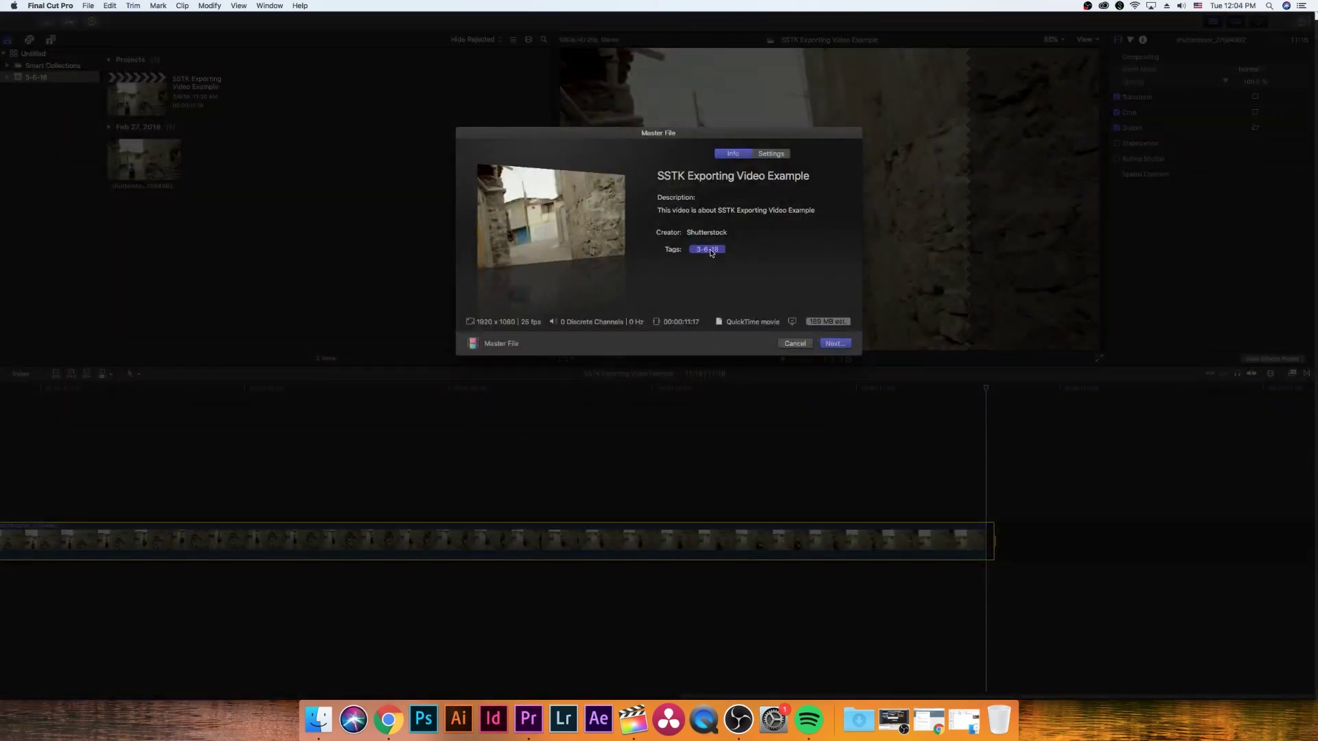
- Change the master file's video codec to H.264 in the Settings pane
click(709, 252)
click(772, 155)
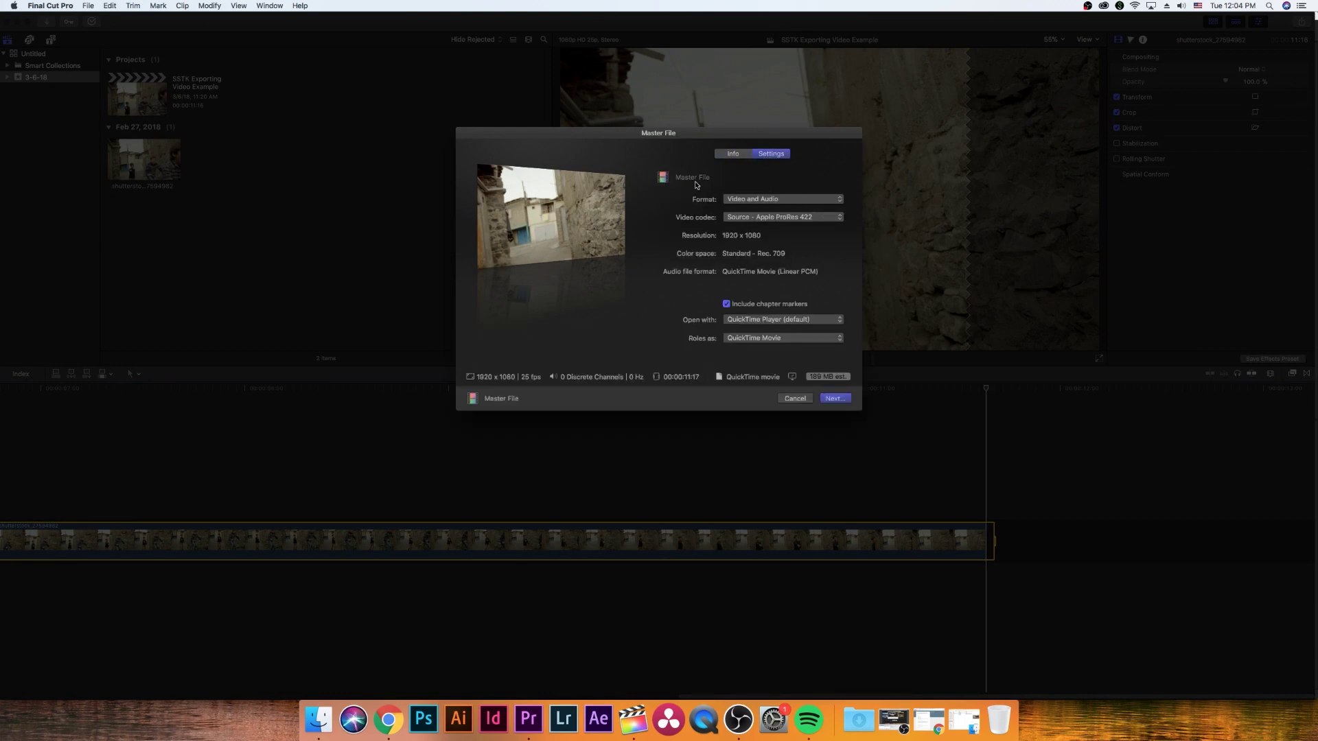
click(783, 217)
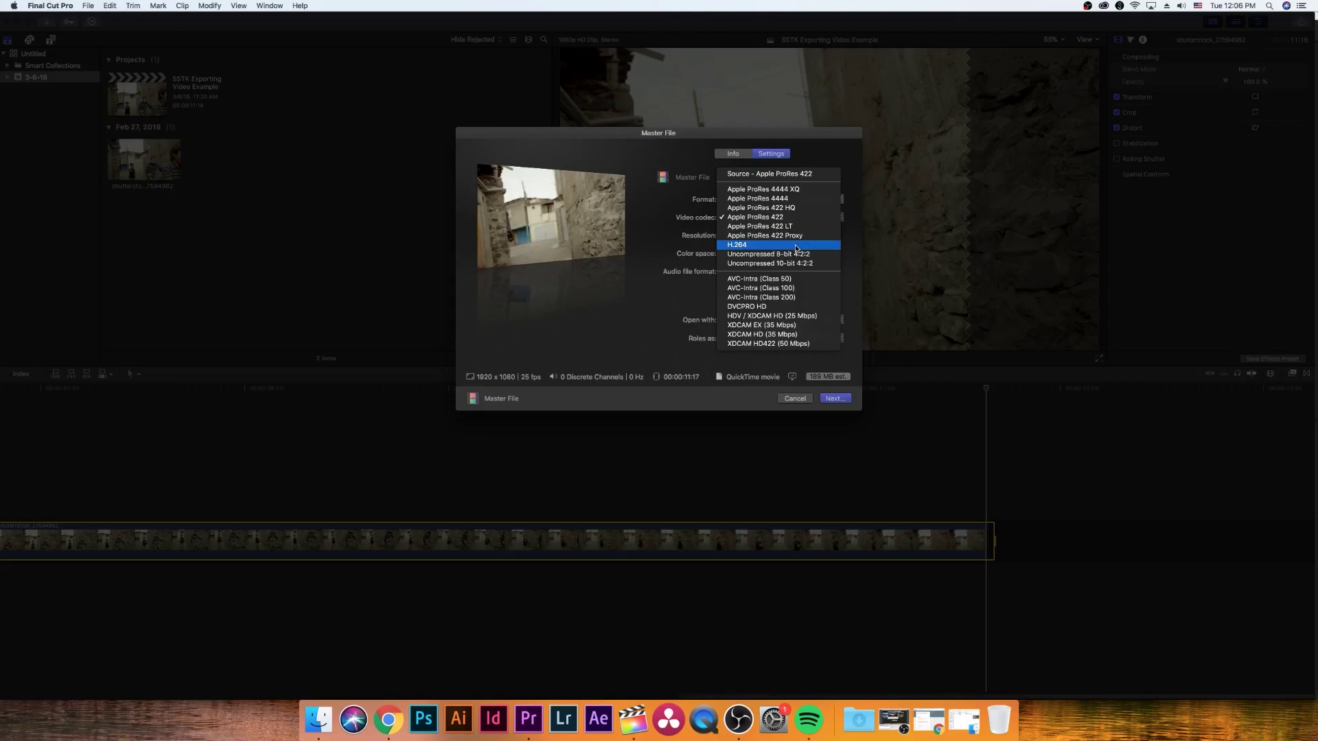
click(796, 245)
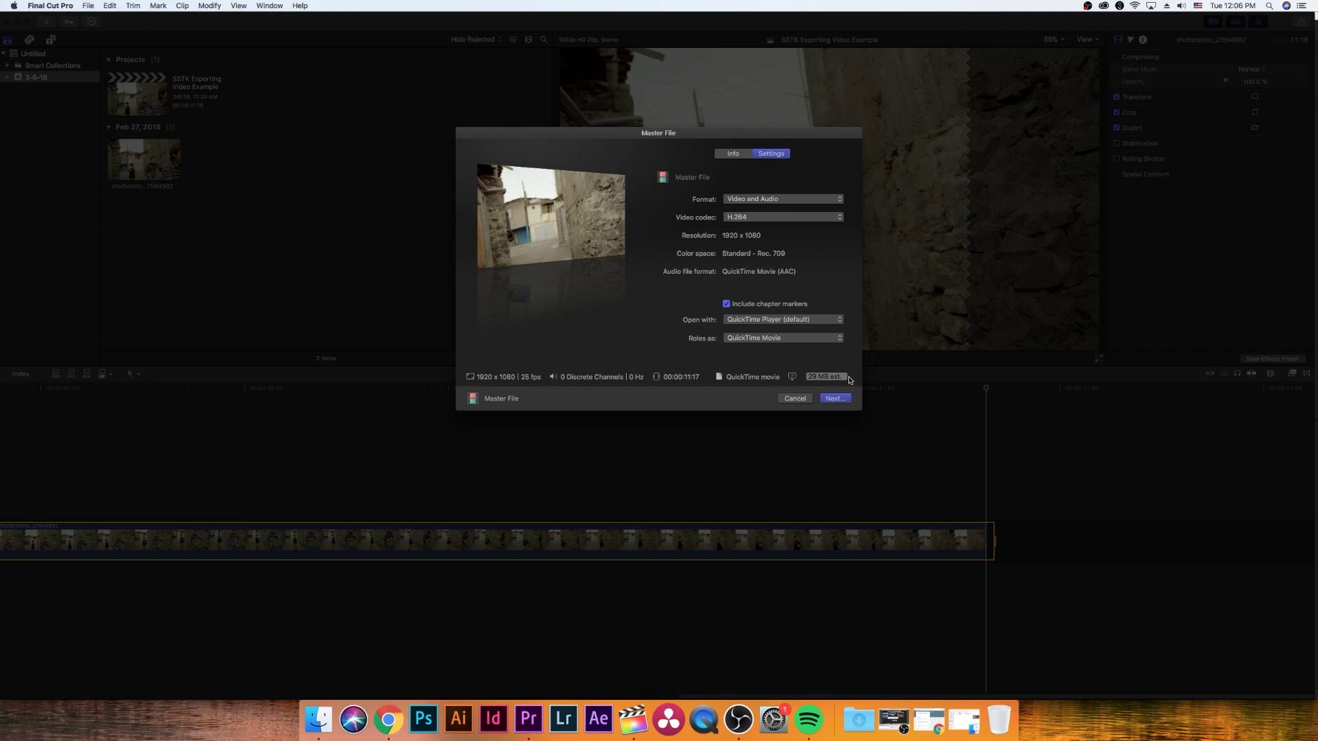
- Save the H.264 master file to the Desktop as SSTK Clip
click(836, 399)
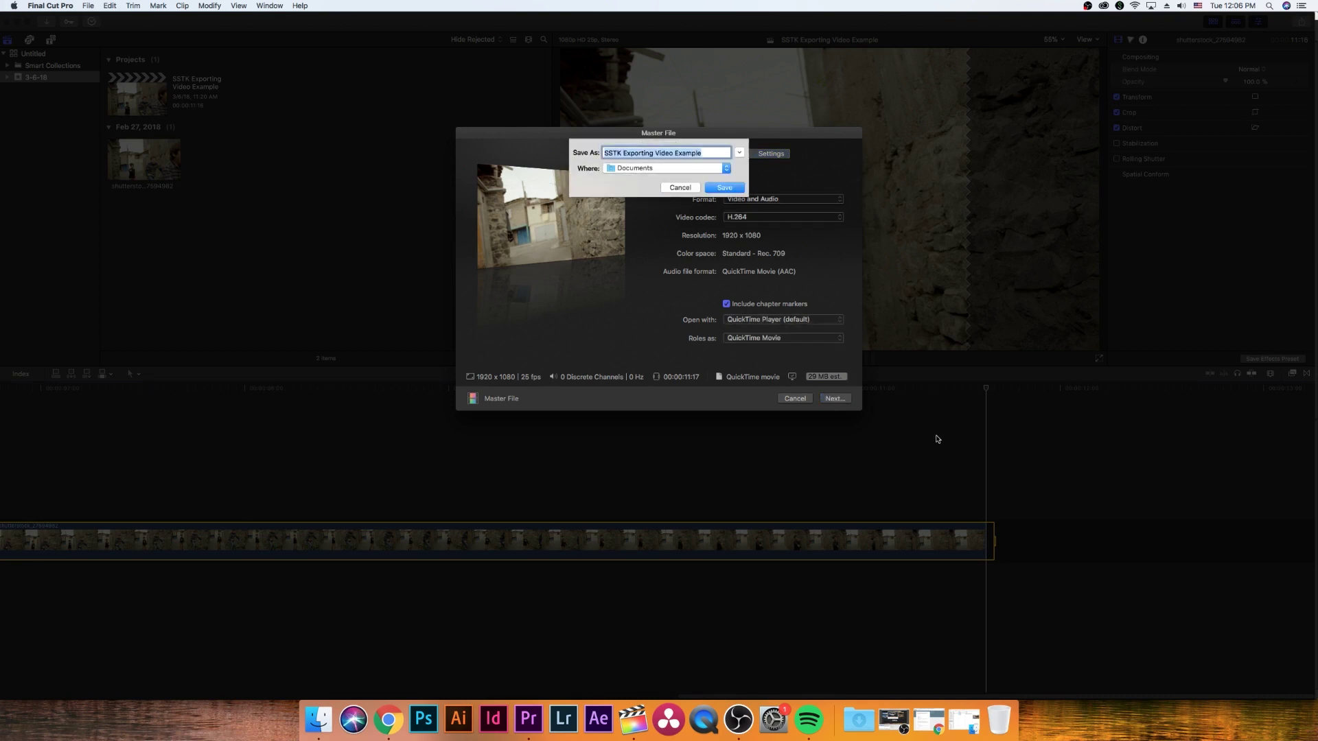
click(739, 153)
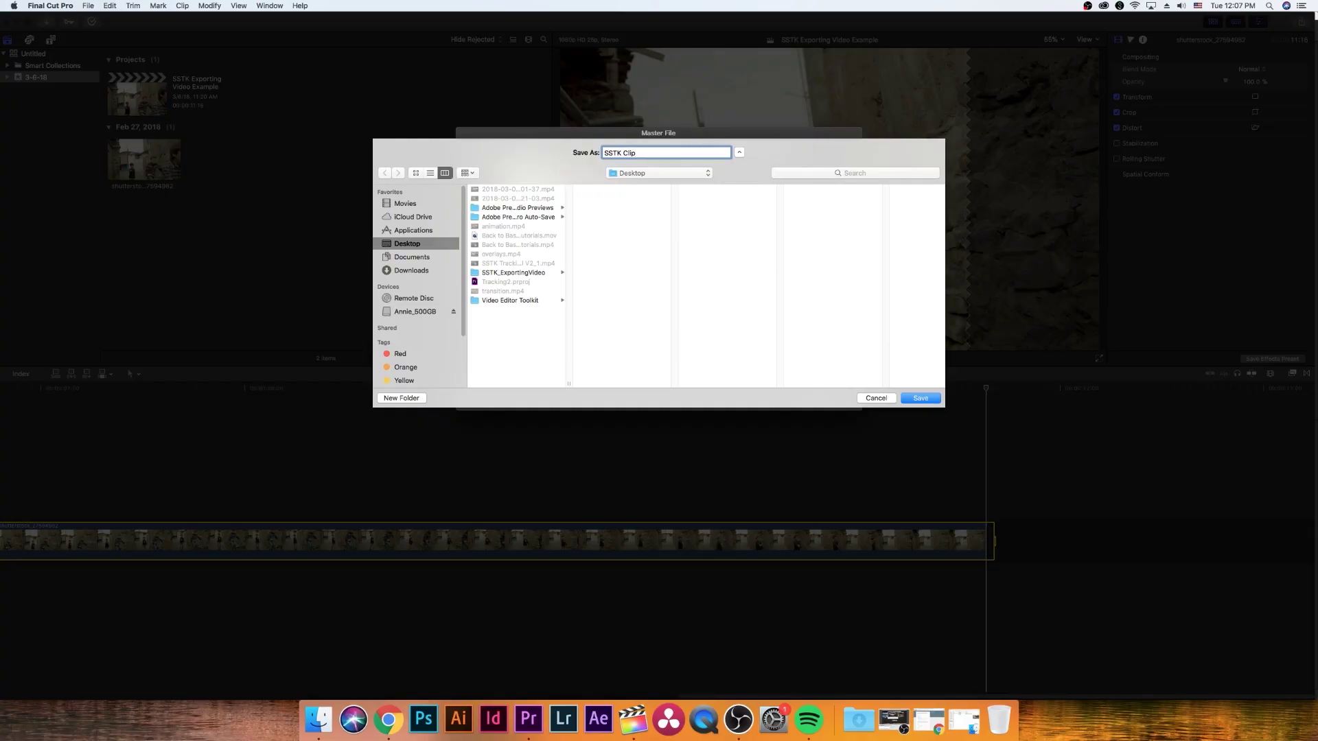
click(926, 402)
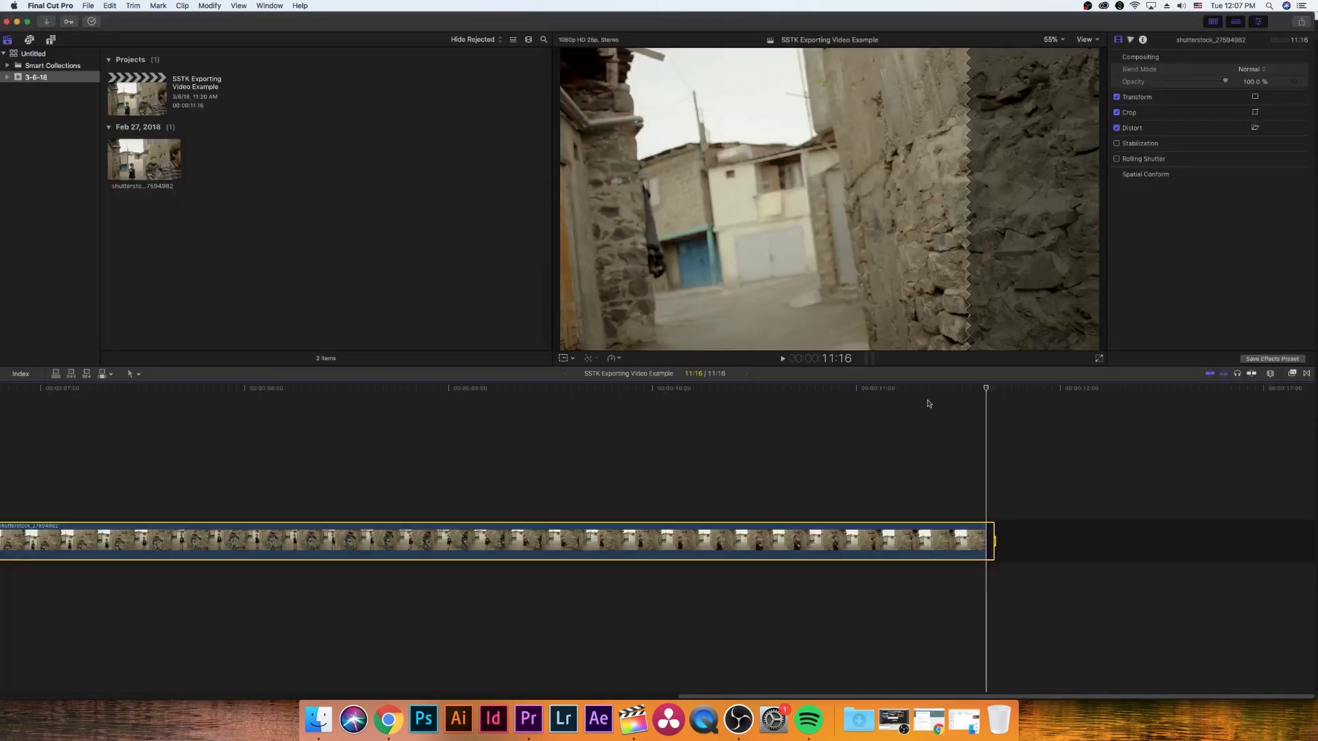